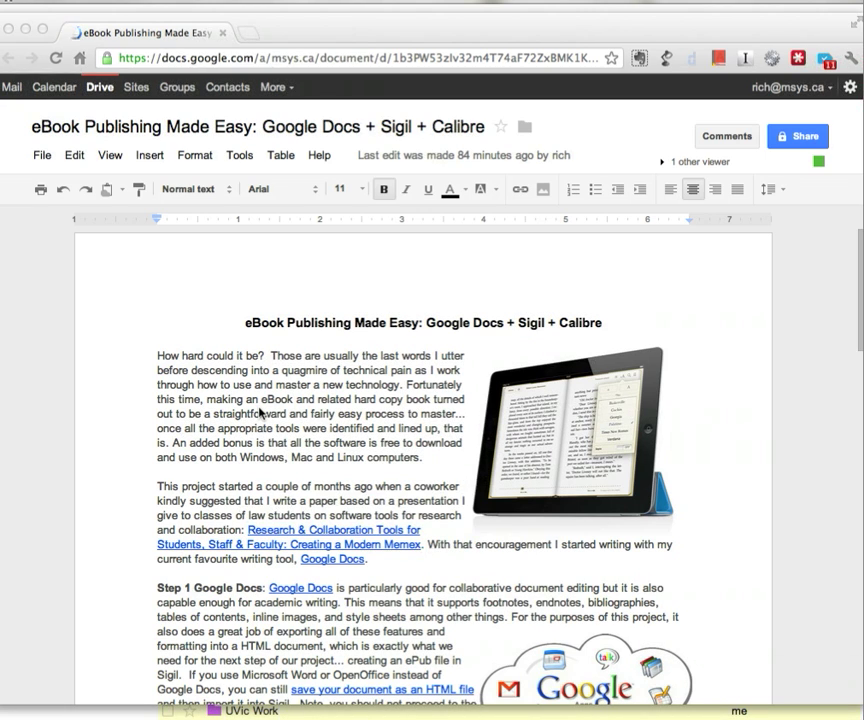
# Step: Download the eBook Publishing Made Easy doc via File > Download as > Web Page (.html, zipped)
pyautogui.scroll(-2, 303, 463)
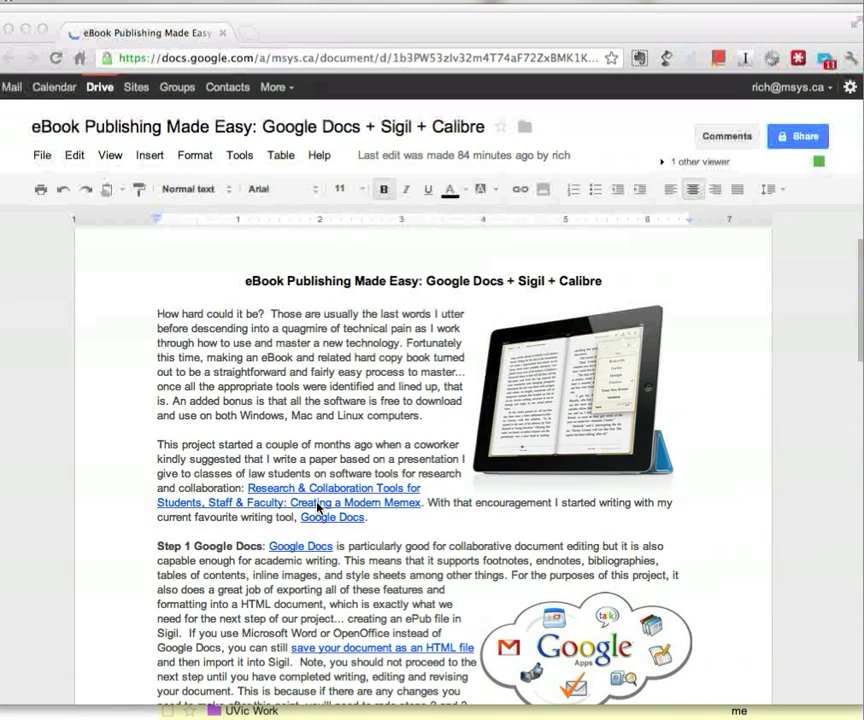
pyautogui.click(206, 291)
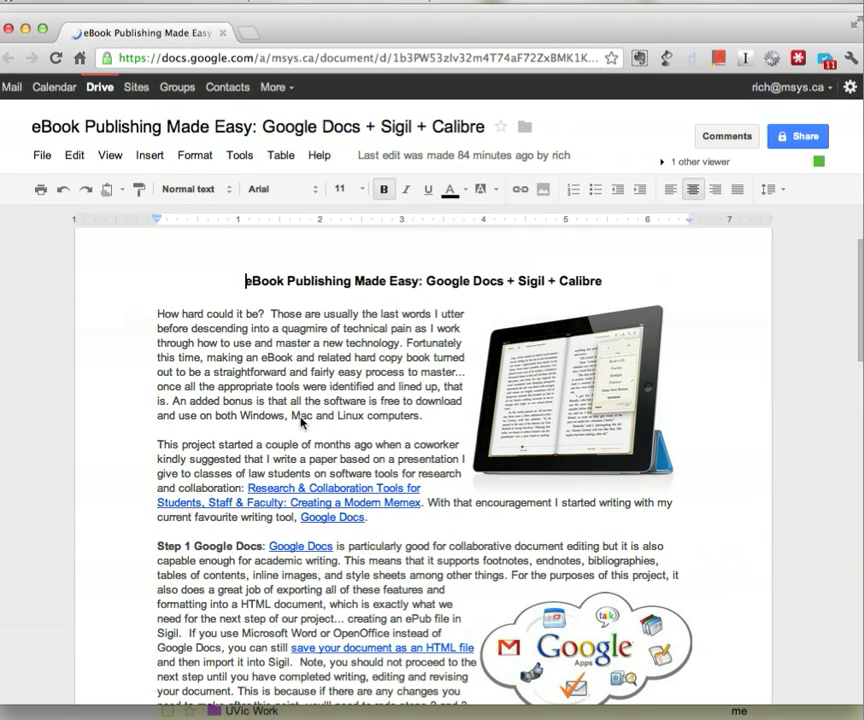
pyautogui.click(45, 157)
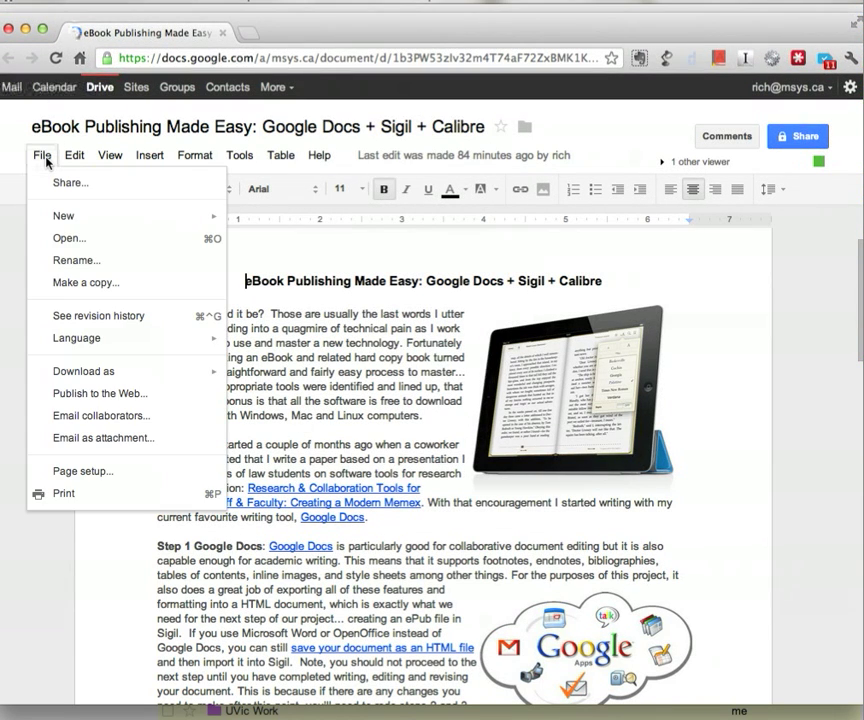
pyautogui.moveTo(133, 372)
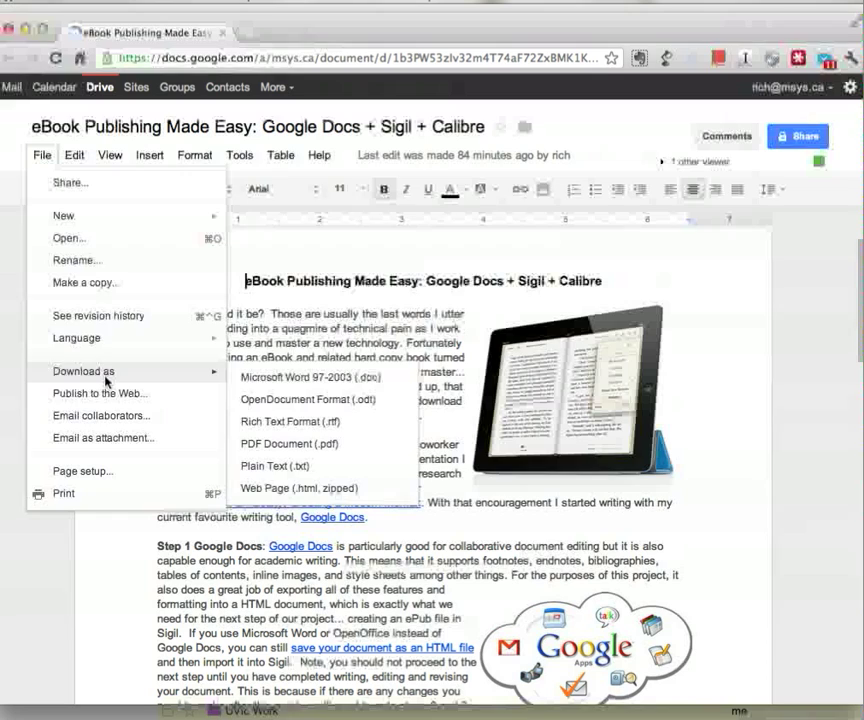
pyautogui.click(310, 489)
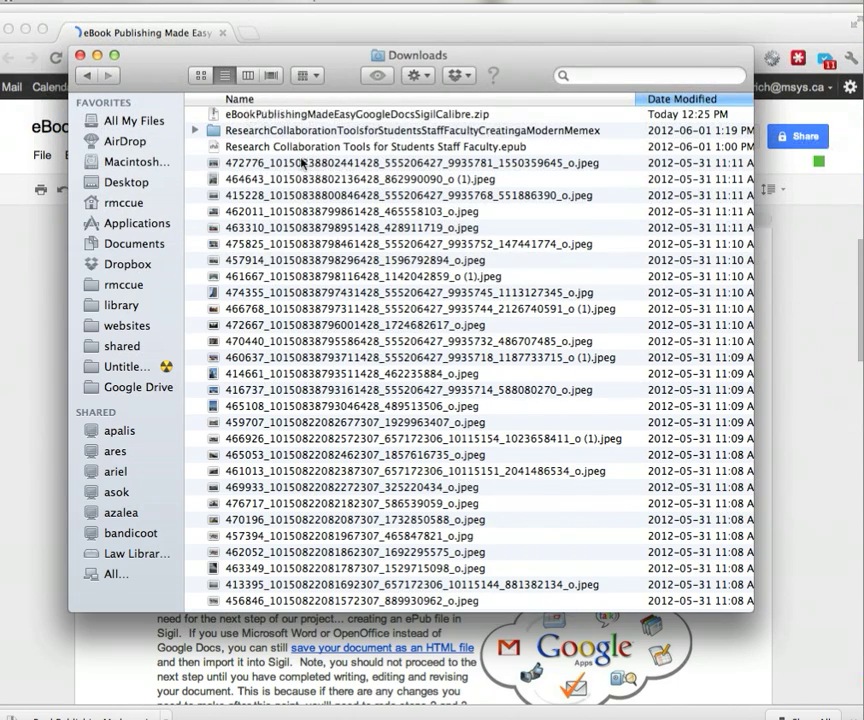
# Step: Extract eBookPublishingMadeEasyGoogleDocsSigilCalibre.zip in Downloads and inspect its HTML file and images folder
pyautogui.click(293, 118)
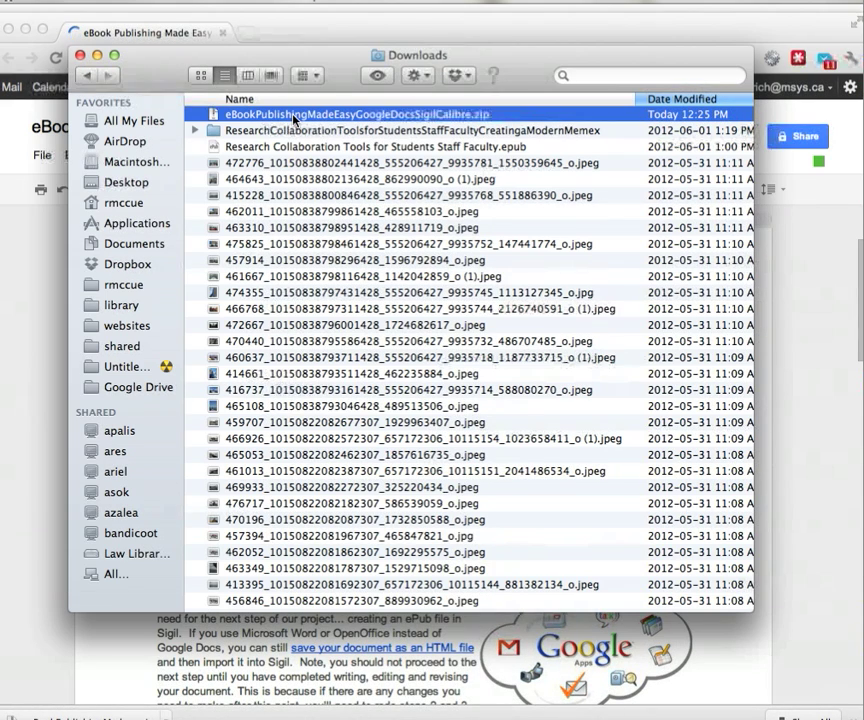
pyautogui.doubleClick(293, 118)
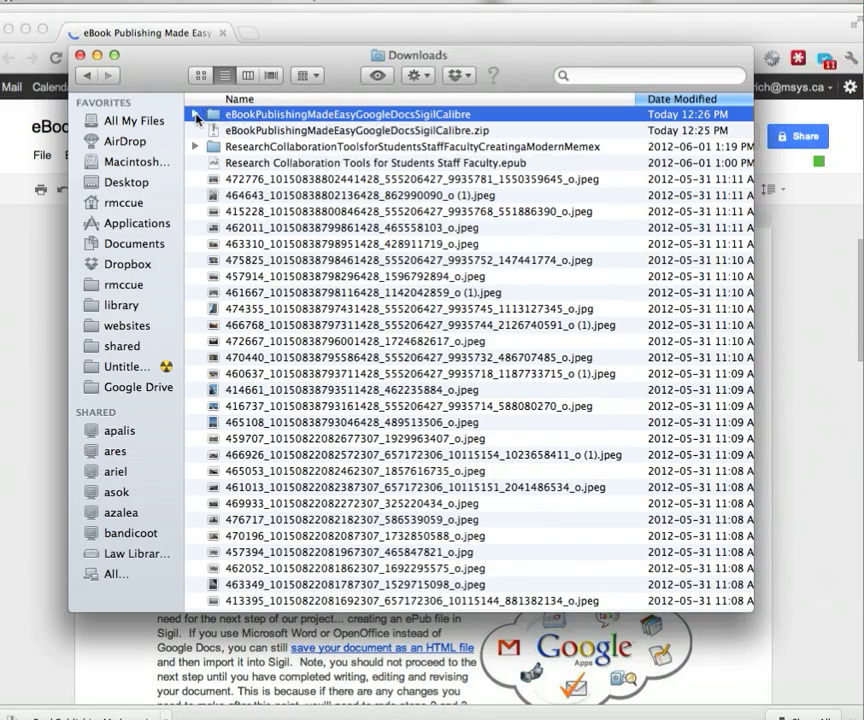
pyautogui.click(196, 117)
pyautogui.click(330, 148)
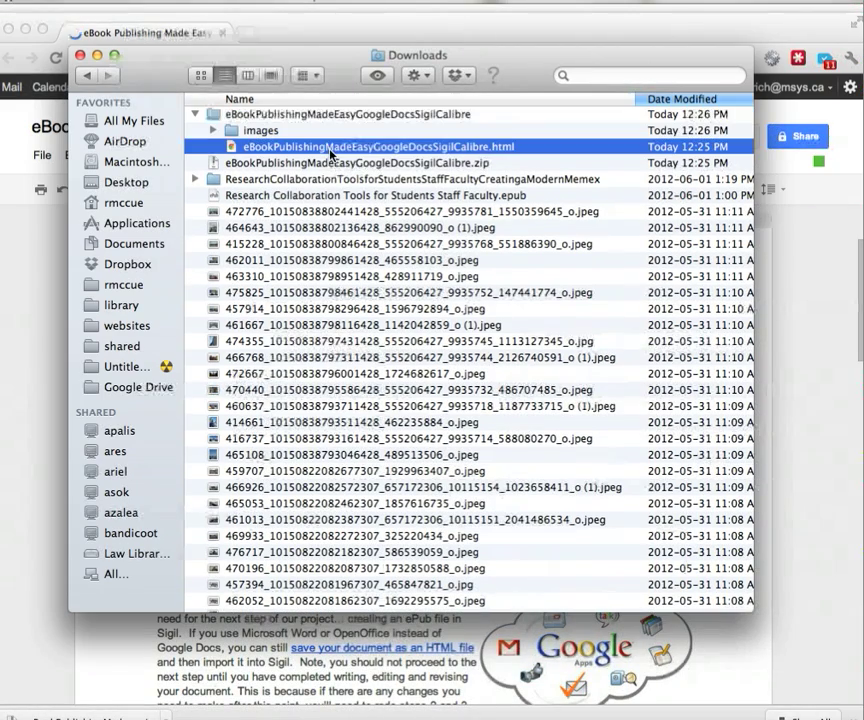
pyautogui.click(213, 131)
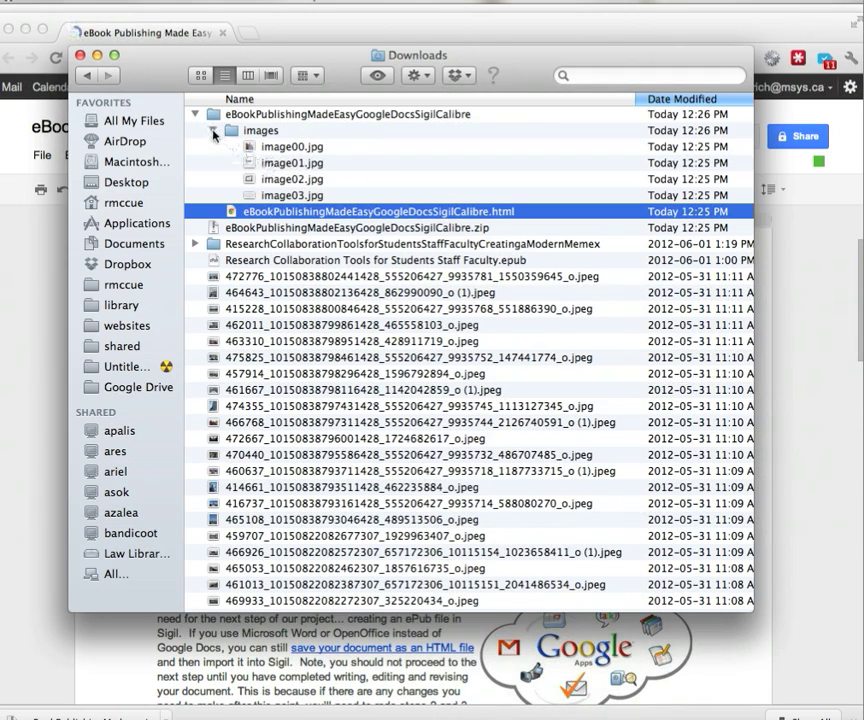
pyautogui.click(213, 132)
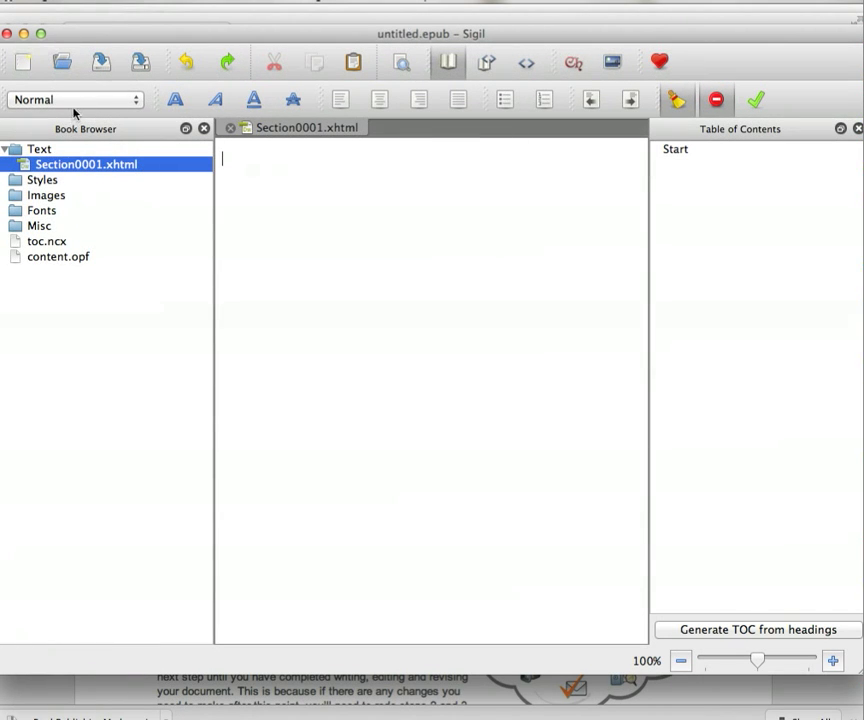
# Step: Open eBookPublishingMadeEasyGoogleDocsSigilCalibre.html in Sigil to load it as the book
pyautogui.click(62, 64)
pyautogui.moveTo(762, 139); pyautogui.dragTo(116, 13)
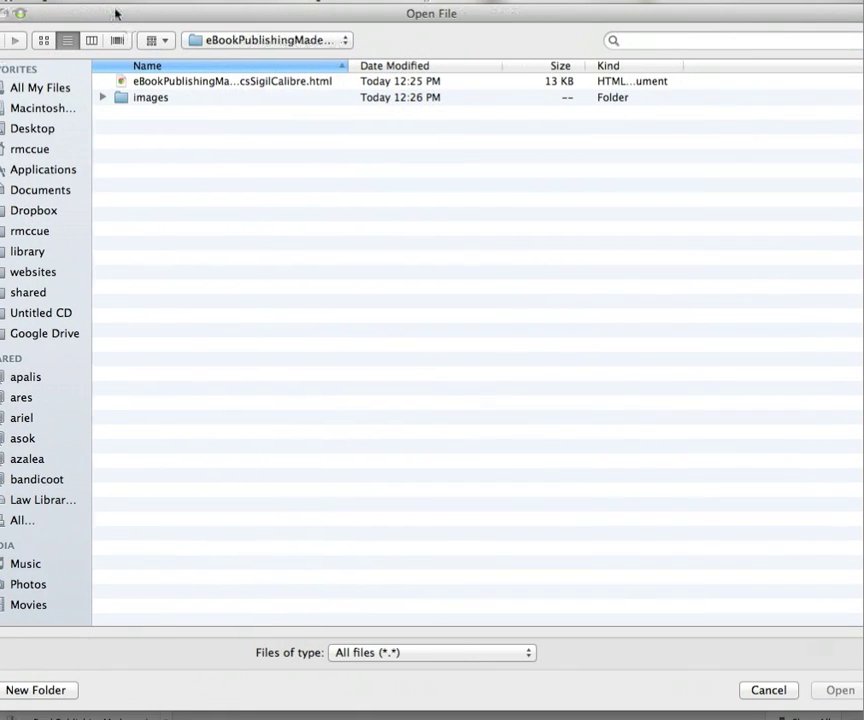
pyautogui.click(188, 86)
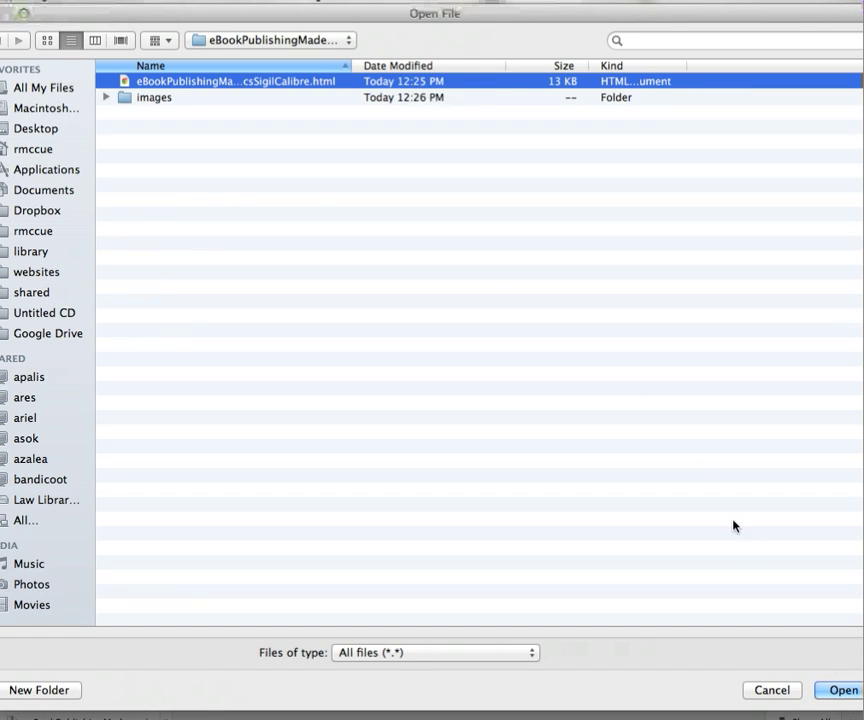
pyautogui.click(843, 690)
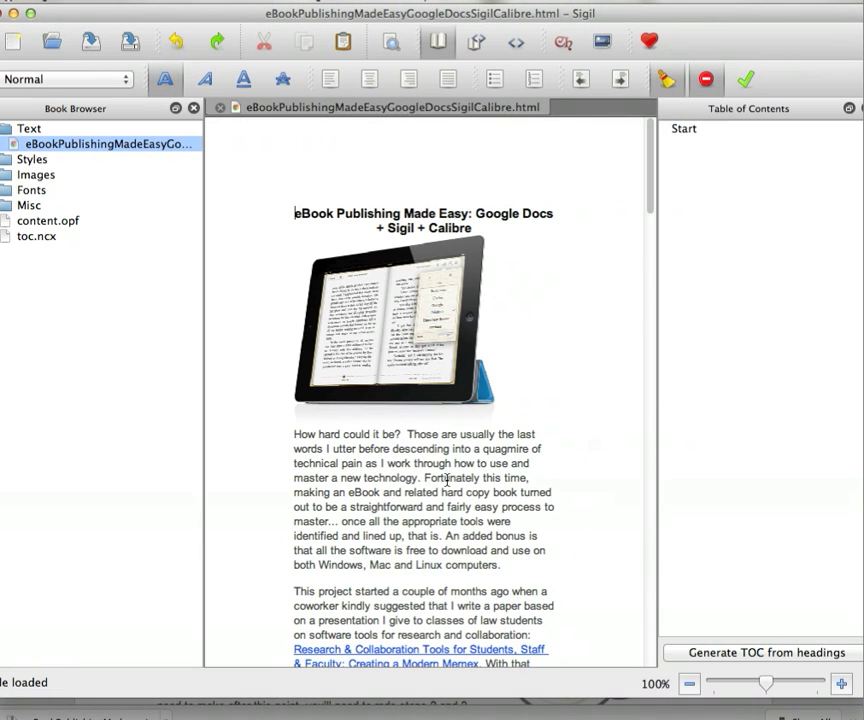
# Step: In the metadata editor, set the title to 'eBook Publishing Made Easy' and enter the author's name
pyautogui.click(120, 3)
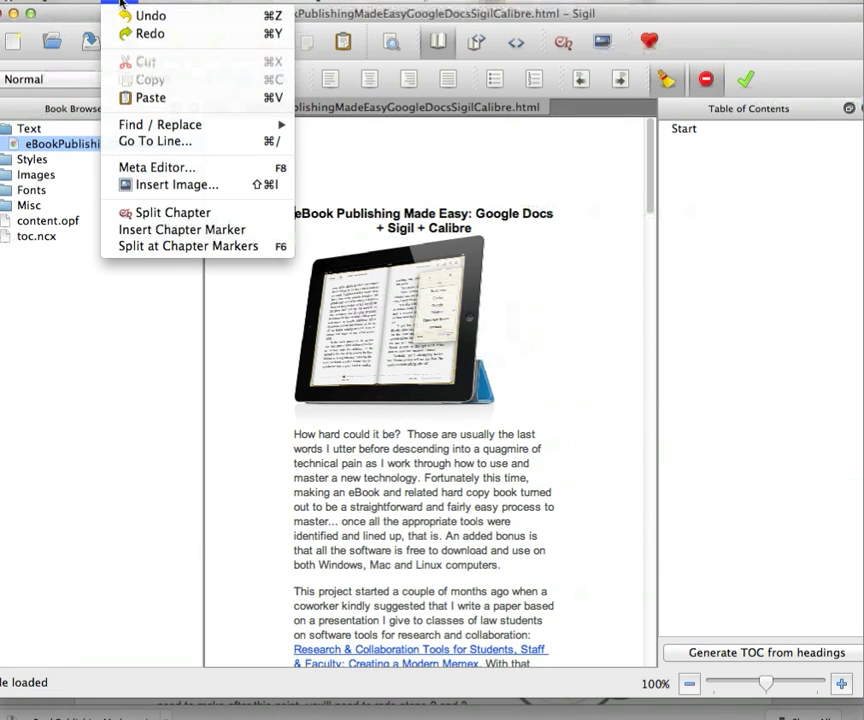
pyautogui.click(155, 170)
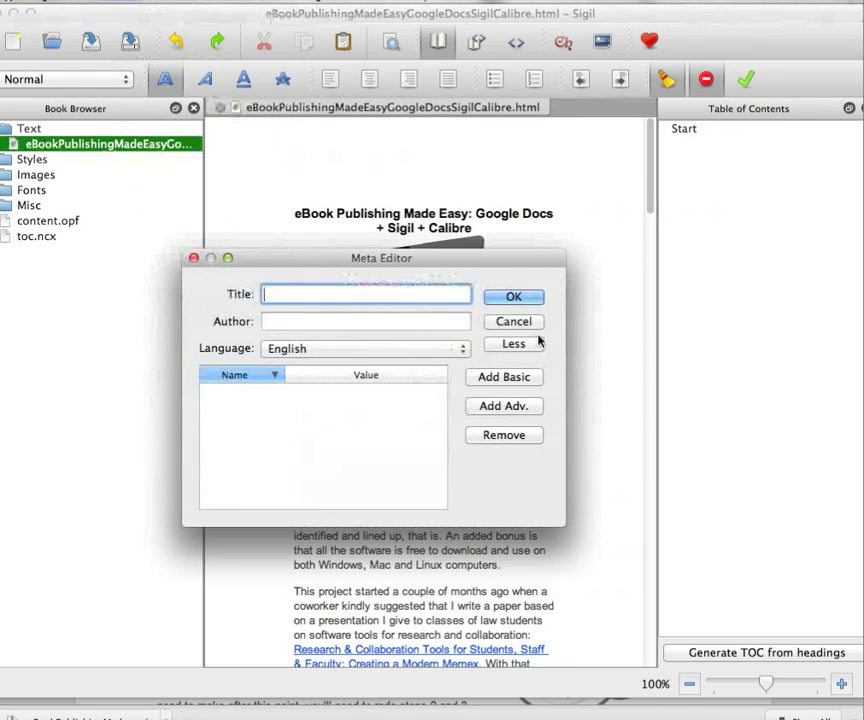
pyautogui.write('eBook Pub')
pyautogui.press('BackSpace')
pyautogui.write('ublsihgin')
pyautogui.write('g')
pyautogui.press('BackSpace')
pyautogui.press('BackSpace')
pyautogui.press('BackSpace')
pyautogui.press('BackSpace')
pyautogui.press('BackSpace')
pyautogui.press('BackSpace')
pyautogui.press('BackSpace')
pyautogui.write('ishing Made Easy')
pyautogui.press('Tab')
pyautogui.write('Rich McCu')
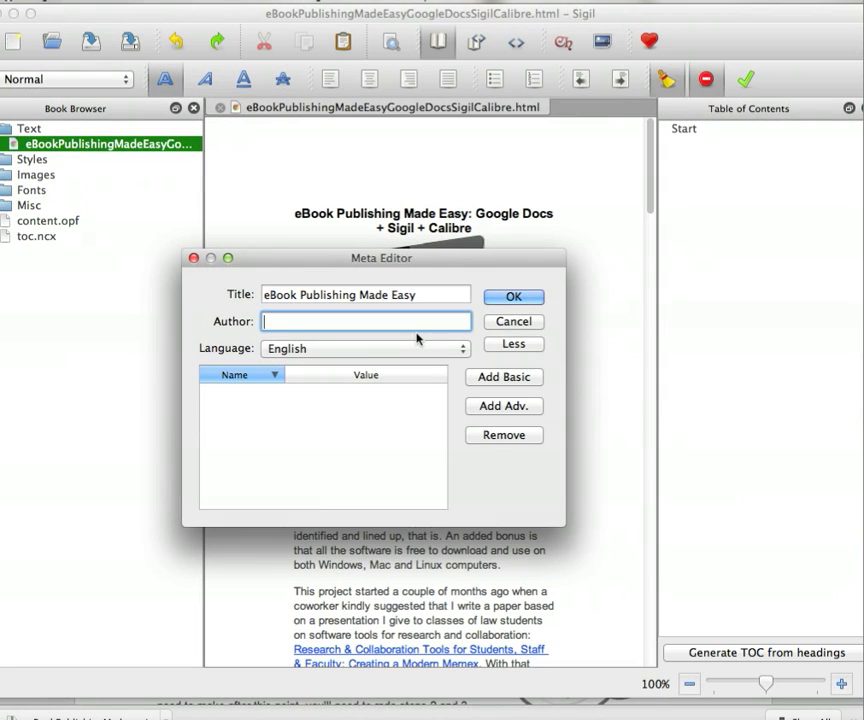
pyautogui.write('e')
pyautogui.click(512, 297)
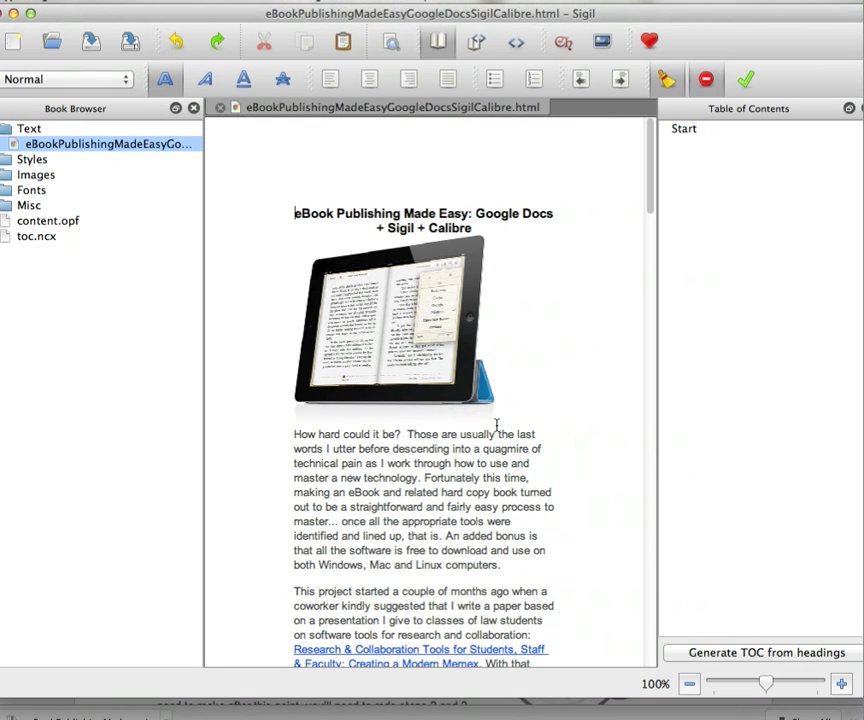
# Step: Save the book as eBookPublishingMadeEasyGoogleDocsSigilCalibre.epub in the Downloads folder
pyautogui.click(132, 42)
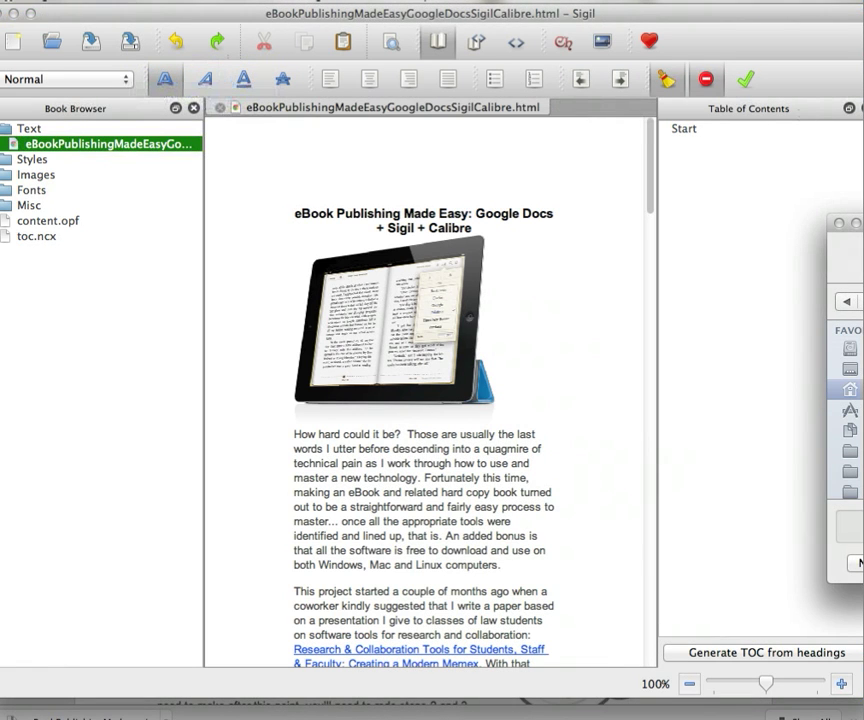
pyautogui.moveTo(863, 223); pyautogui.dragTo(361, 193)
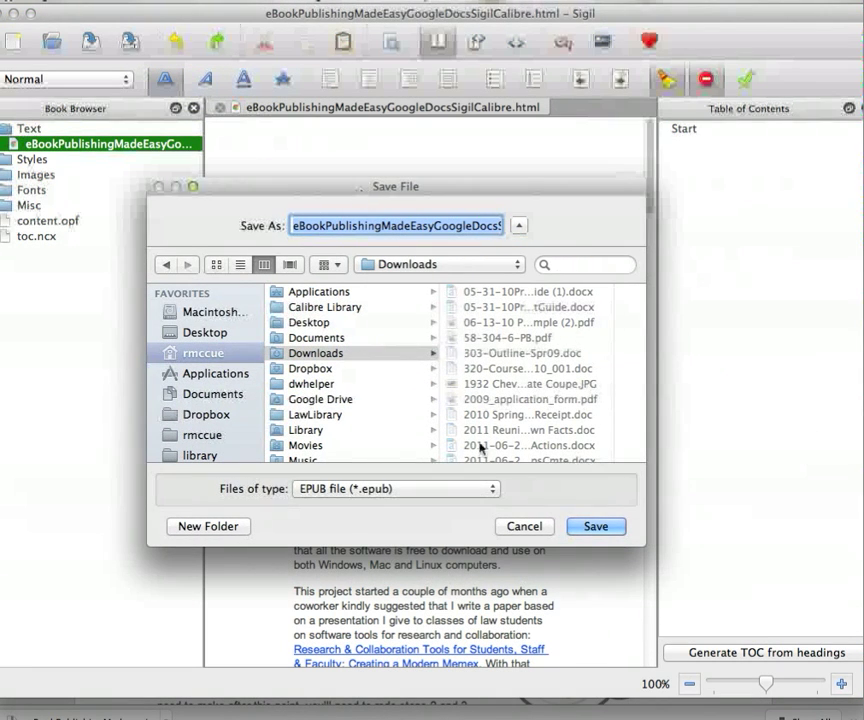
pyautogui.click(595, 526)
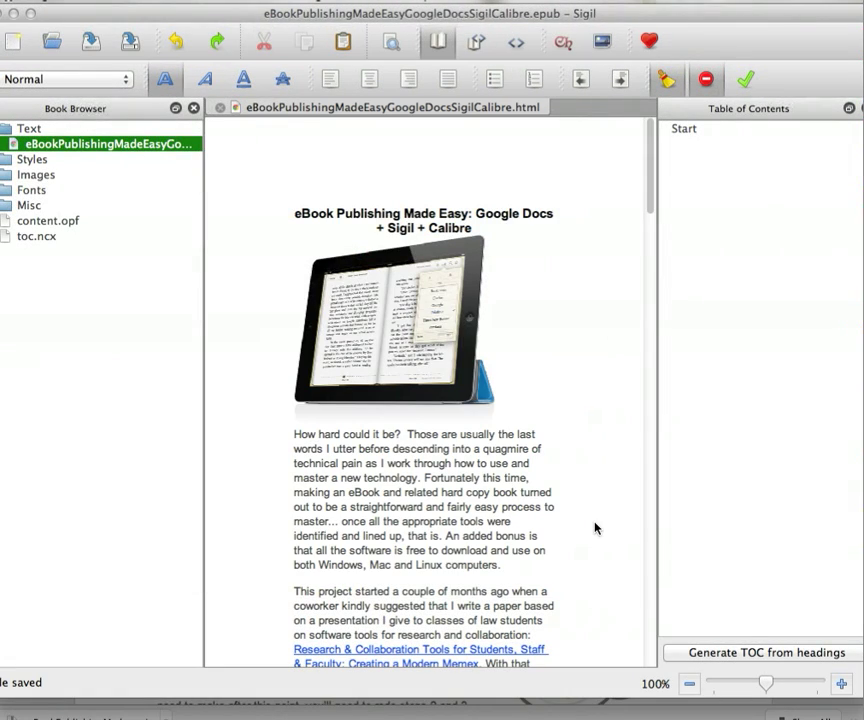
# Step: Switch to Finder's Downloads window and select the newly saved EPUB file
pyautogui.press('super+Tab')
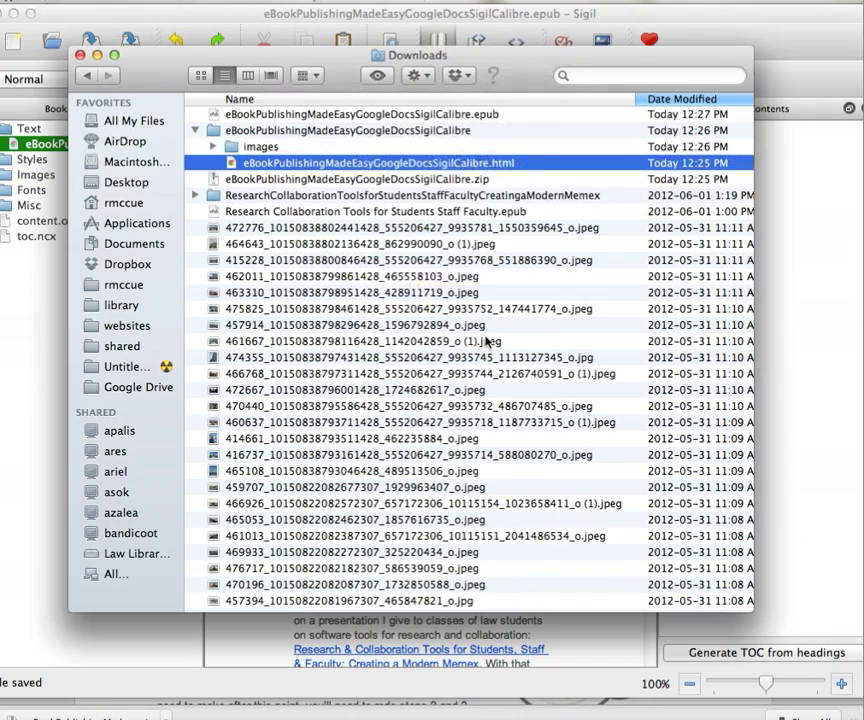
pyautogui.click(405, 118)
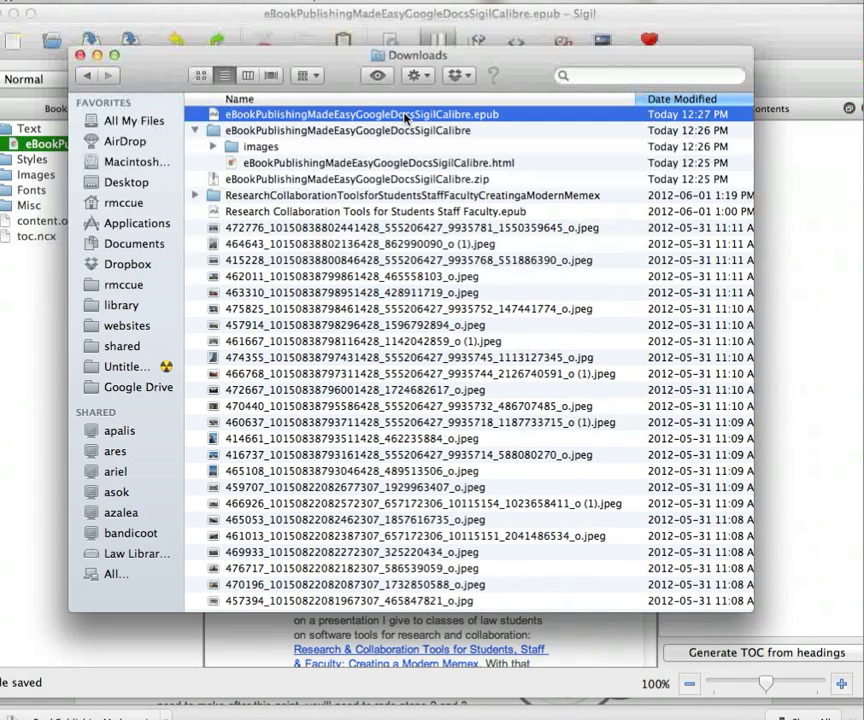
pyautogui.moveTo(405, 118); pyautogui.dragTo(405, 118)
# Step: Permanently delete the old 'eBook Publishing Made Easy' entry from the Calibre library
pyautogui.press('super+Tab')
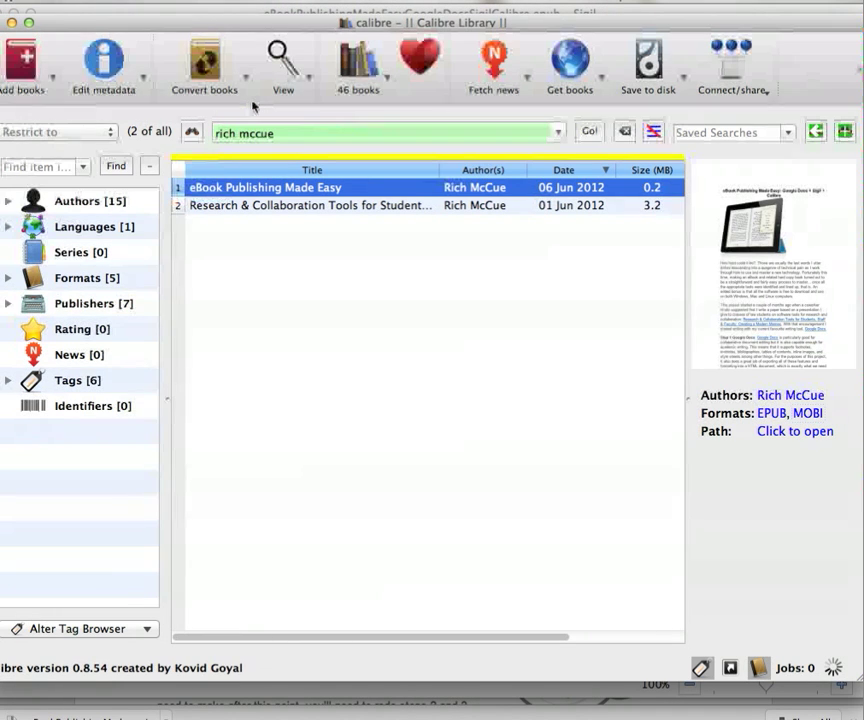
pyautogui.press('Delete')
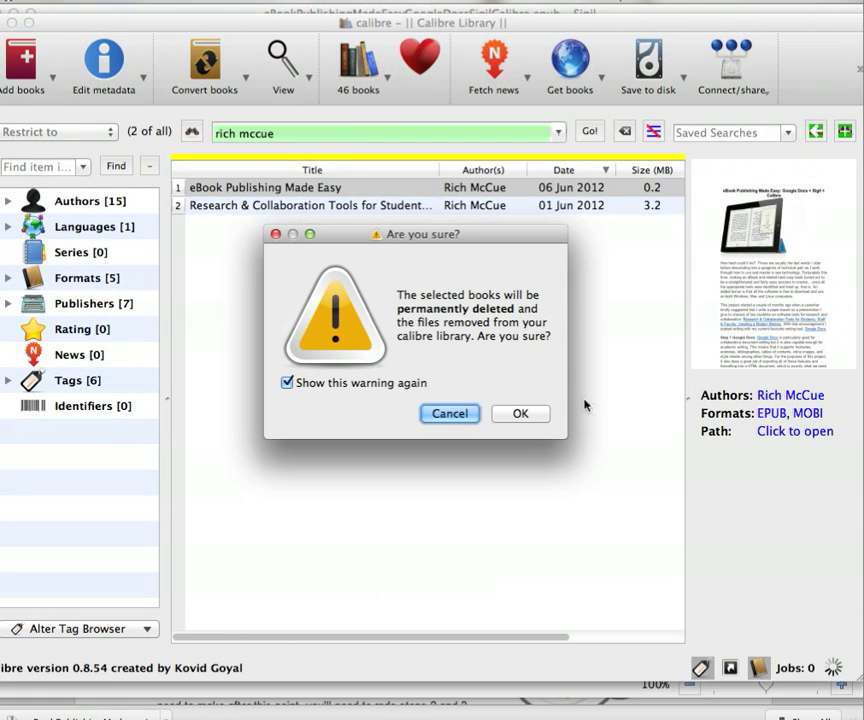
pyautogui.click(520, 414)
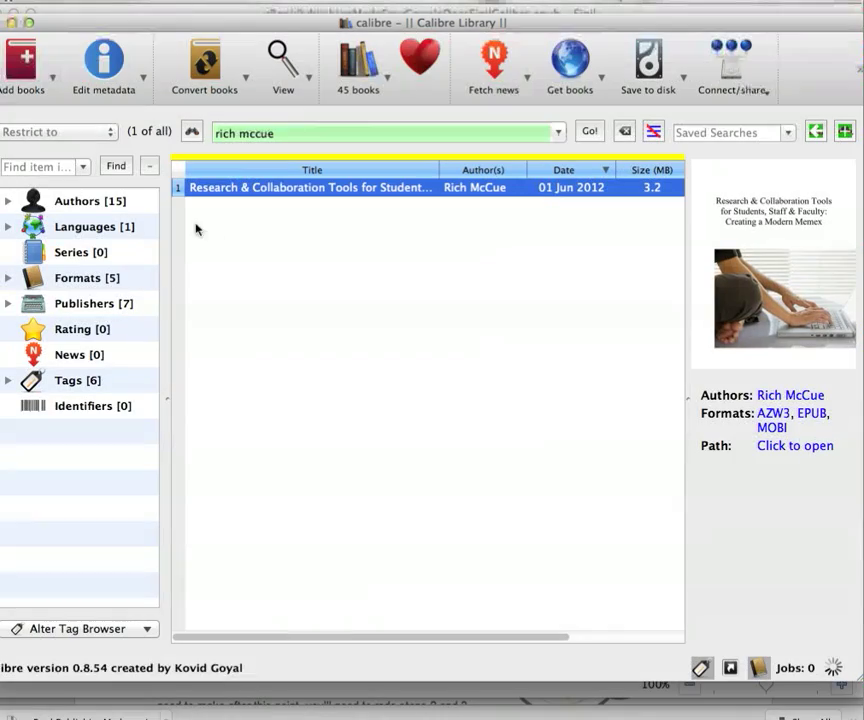
# Step: Add eBookPublishingMadeEasyGoogleDocsSigilCalibre.epub from Downloads to the Calibre library
pyautogui.click(20, 75)
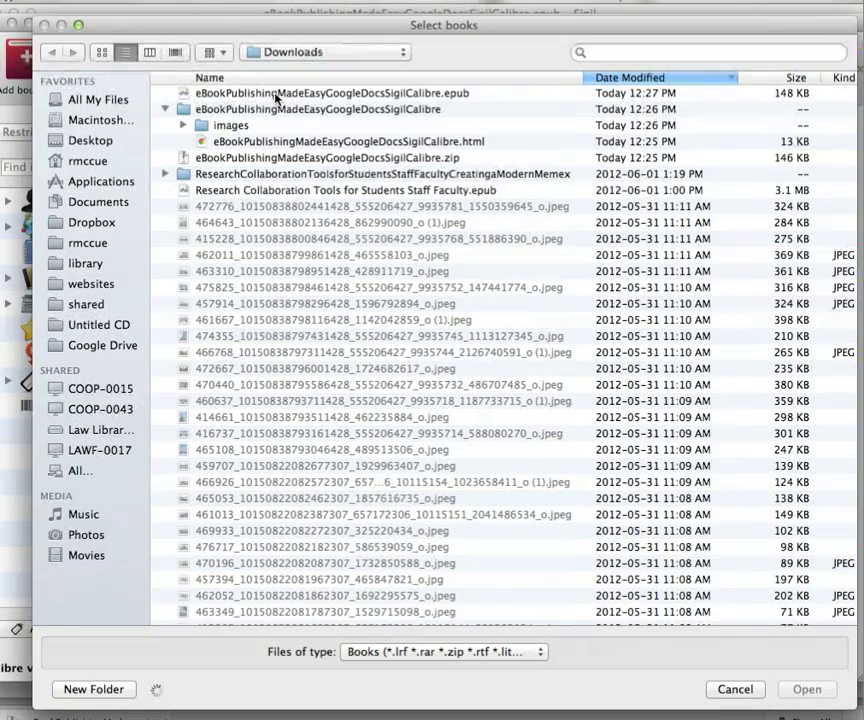
pyautogui.click(276, 95)
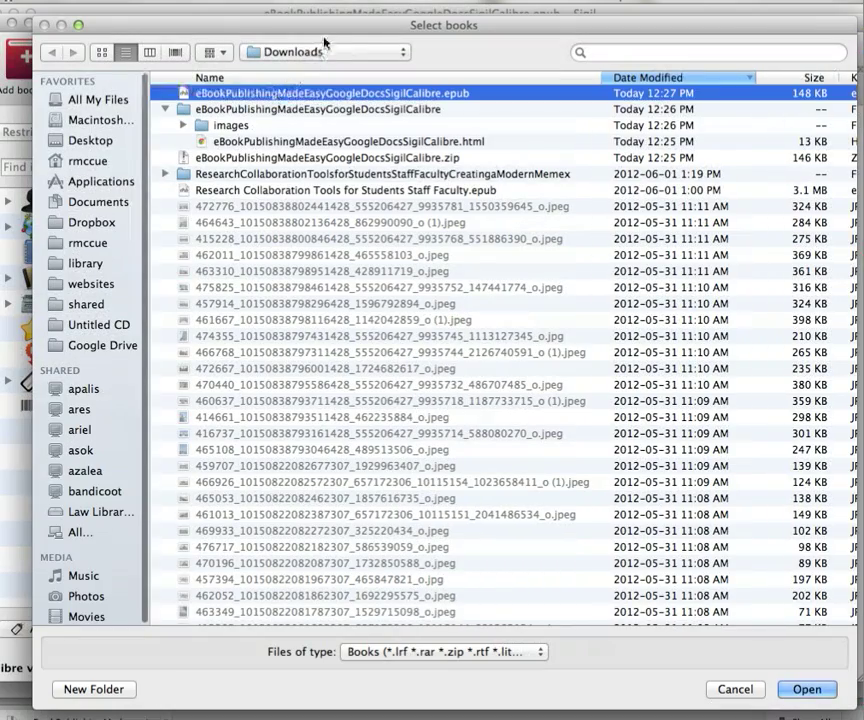
pyautogui.moveTo(328, 32); pyautogui.dragTo(305, 28)
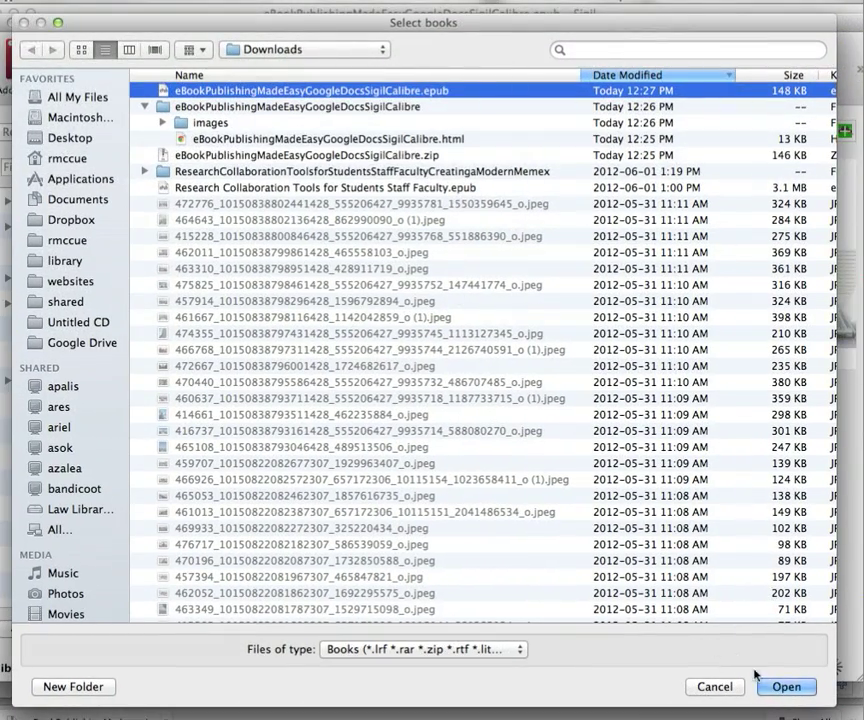
pyautogui.click(782, 686)
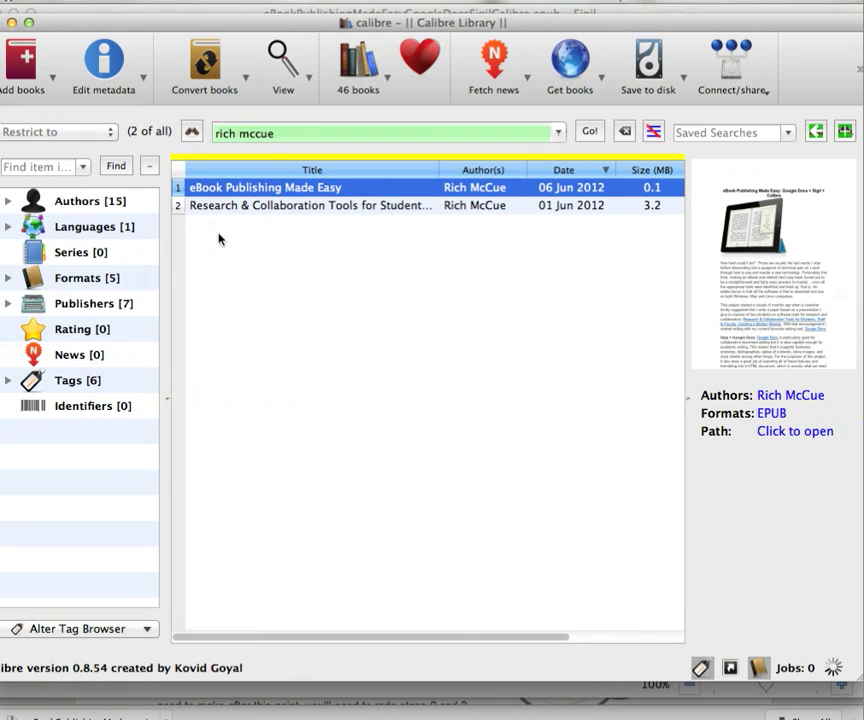
# Step: Convert 'eBook Publishing Made Easy' with MOBI chosen as the output format
pyautogui.click(207, 62)
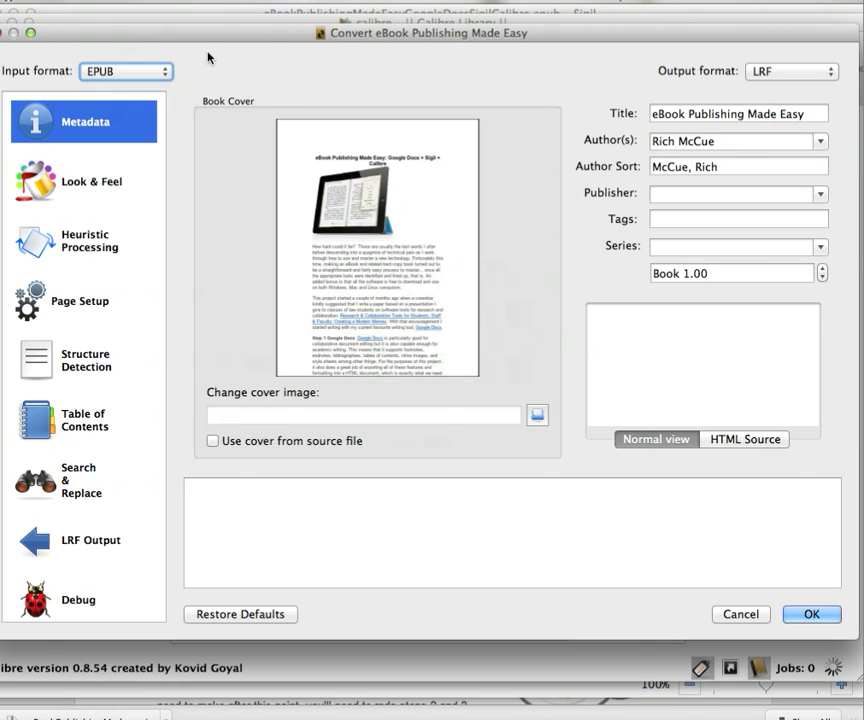
pyautogui.click(815, 72)
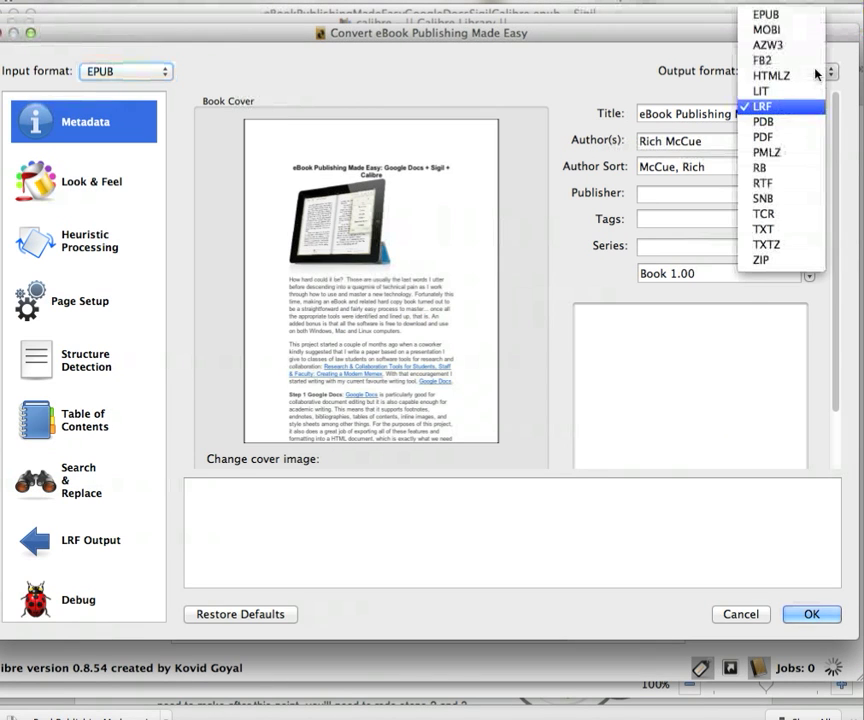
pyautogui.click(780, 31)
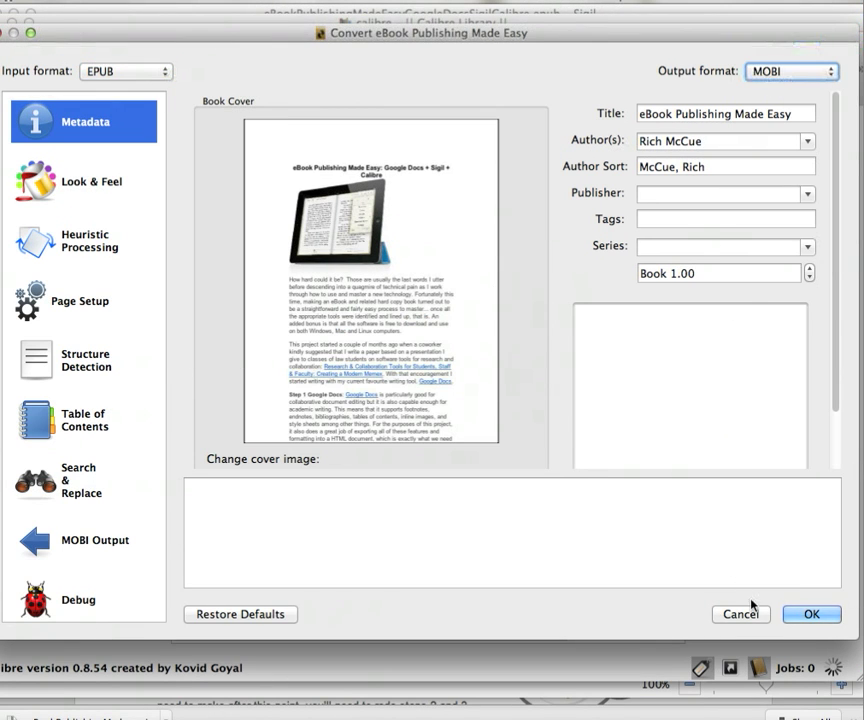
pyautogui.click(812, 615)
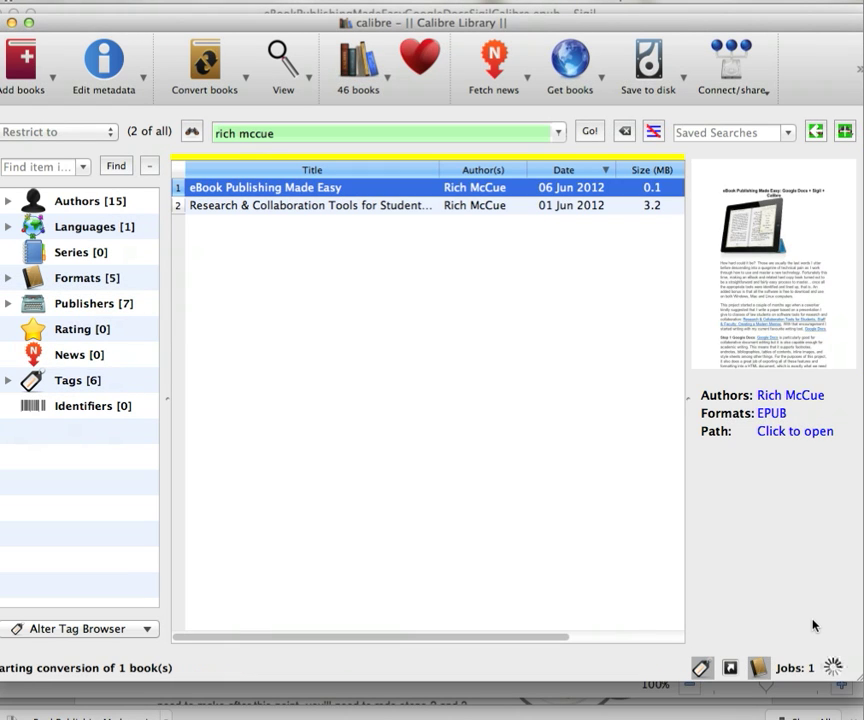